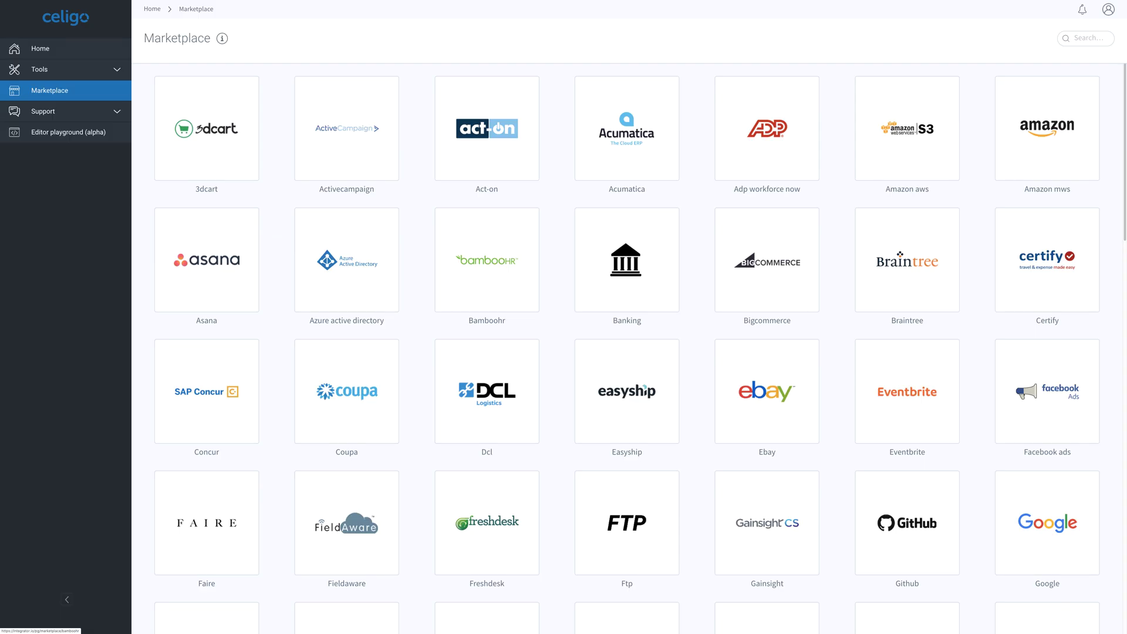
scroll(640, 349, down, 2)
scroll(640, 349, down, 2)
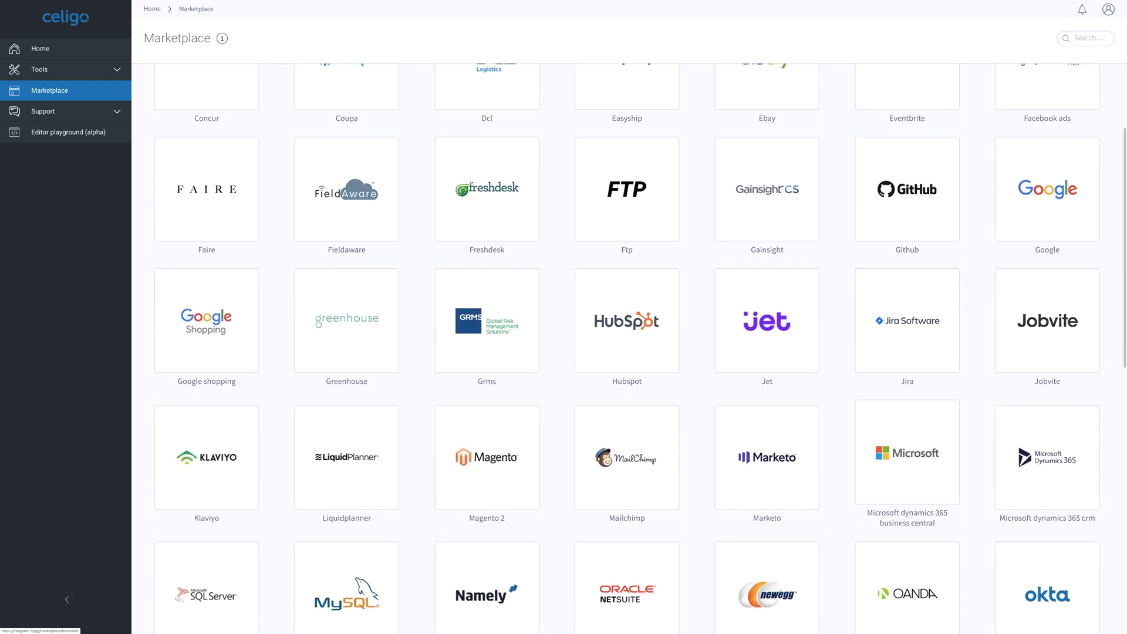
scroll(640, 349, down, 1)
scroll(640, 348, down, 2)
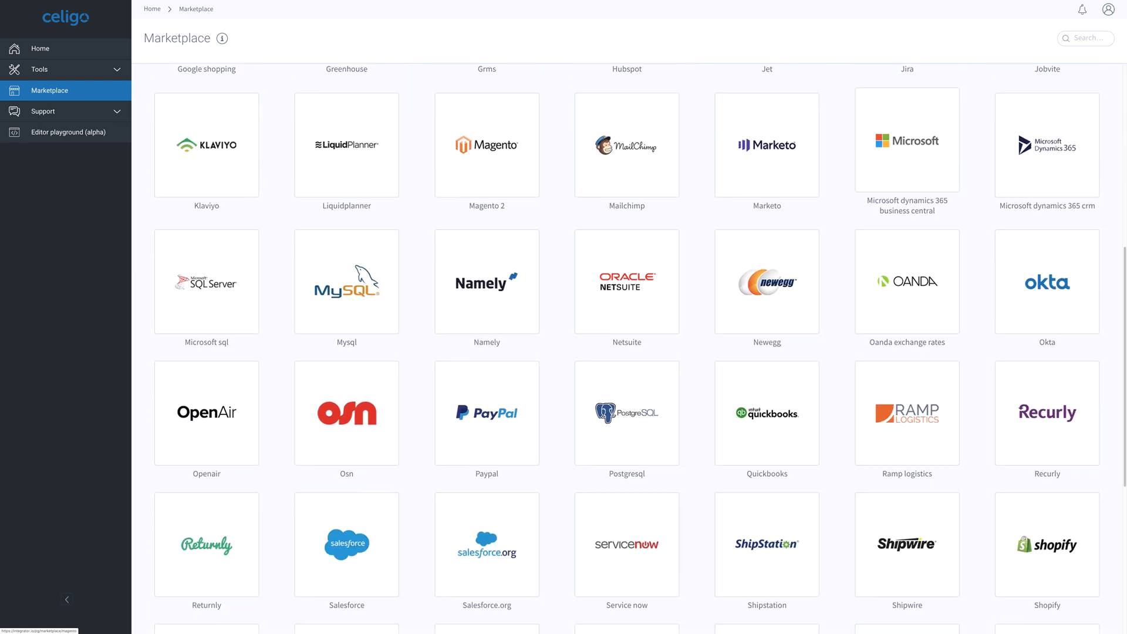
scroll(627, 346, down, 1)
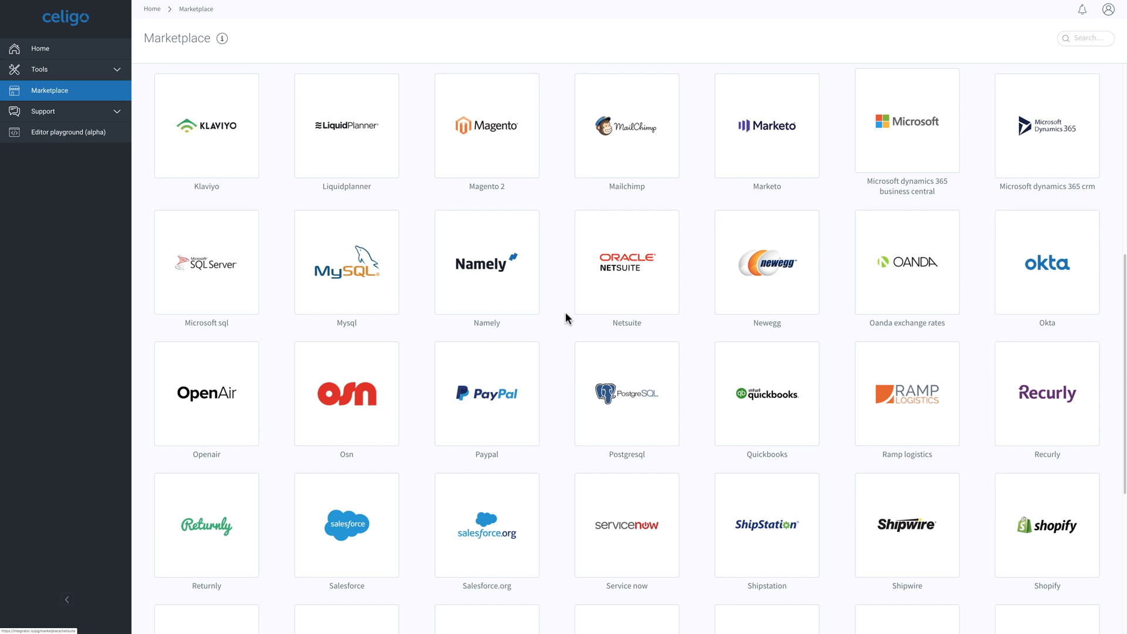
- Open the NetSuite Marketplace tile listing apps like Amazon, Shopify, Zendesk and BambooHR
click(614, 284)
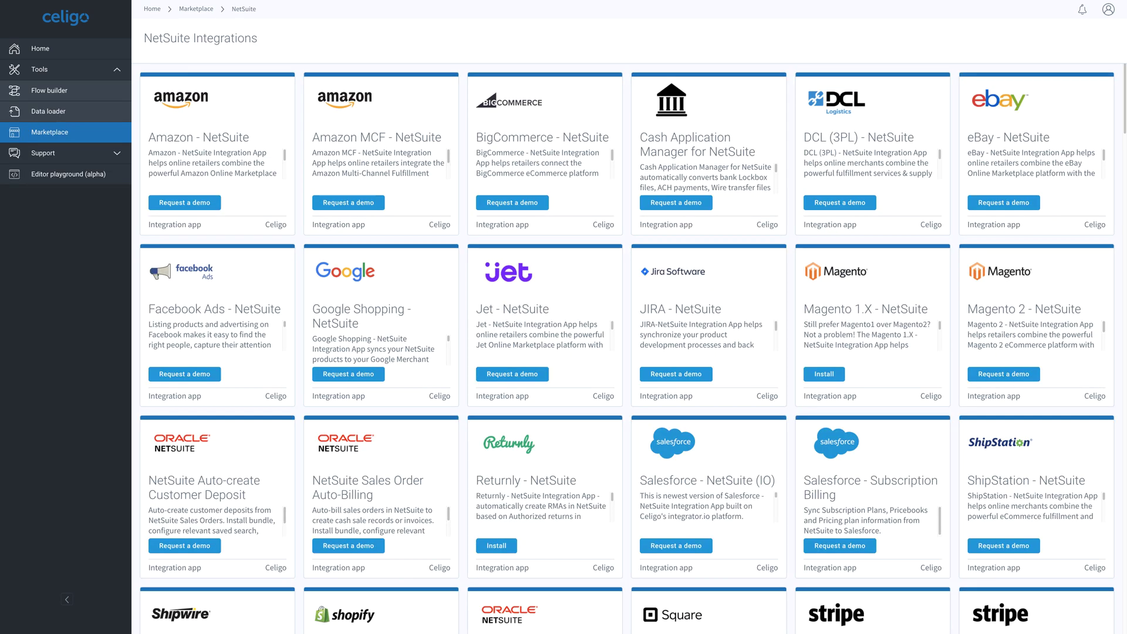
scroll(627, 346, down, 2)
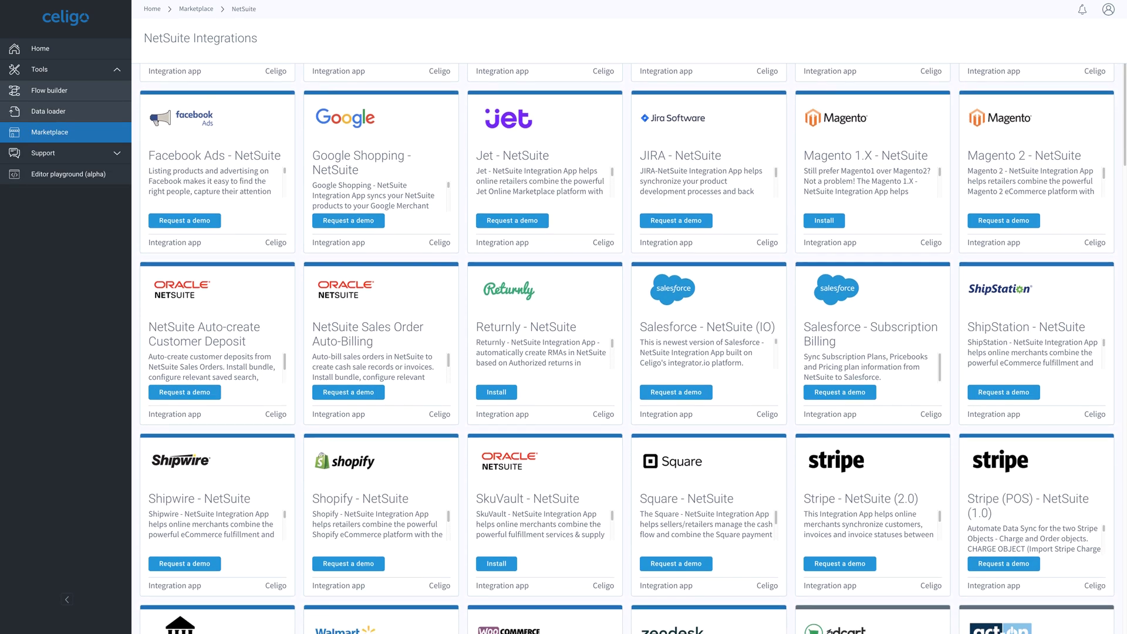
scroll(627, 350, down, 3)
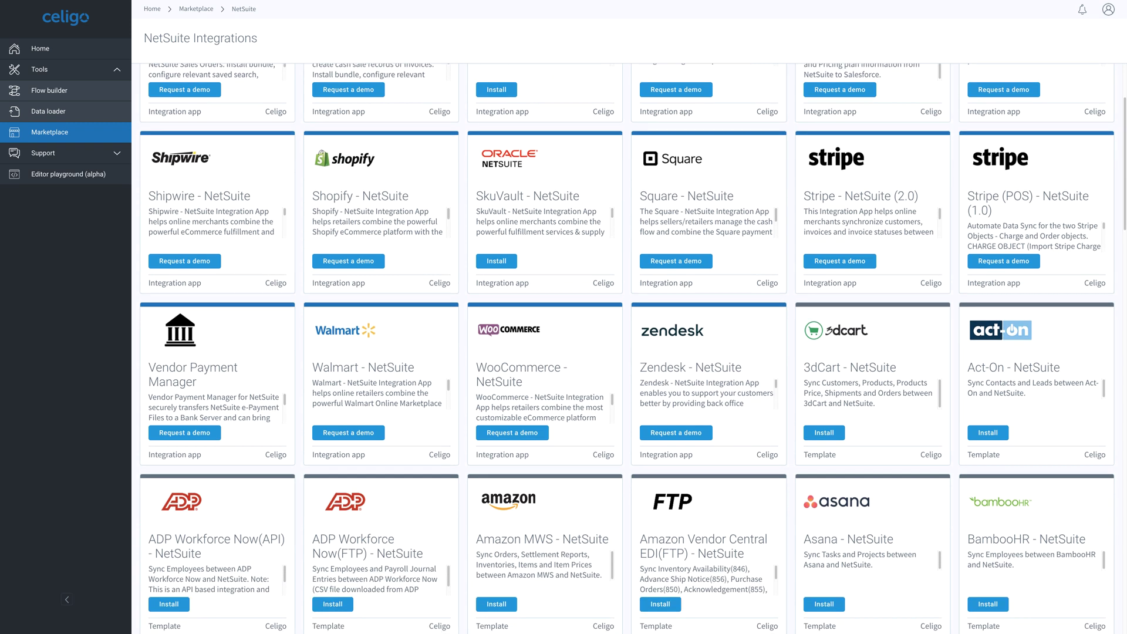
scroll(626, 254, down, 2)
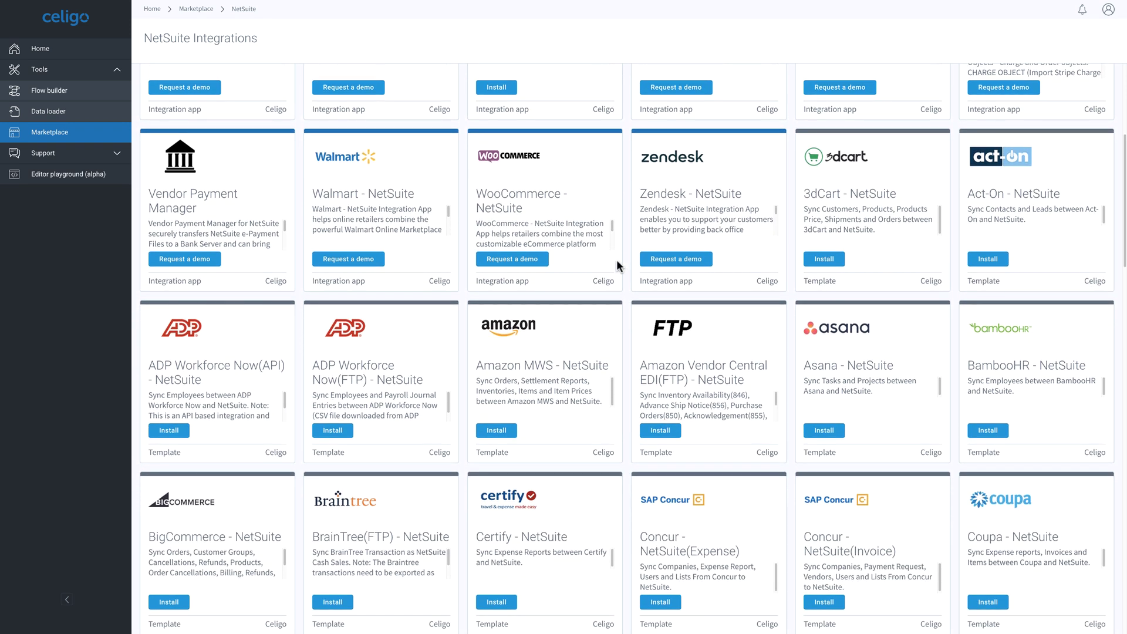
- Create a flow in Flow builder and add Shopify as its source application
click(62, 92)
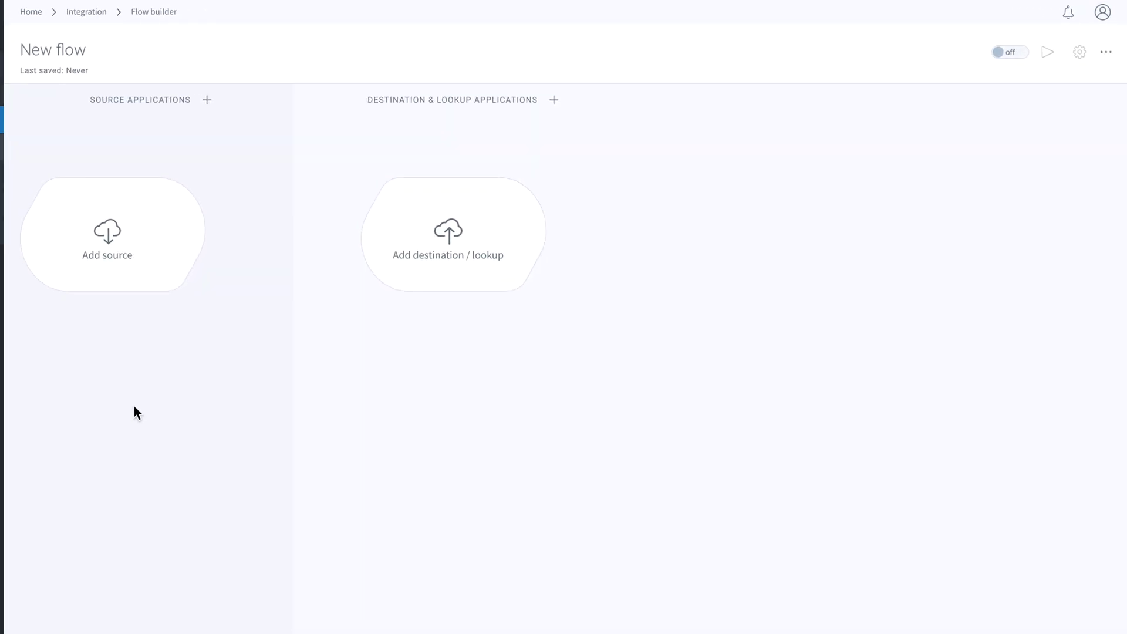
click(107, 255)
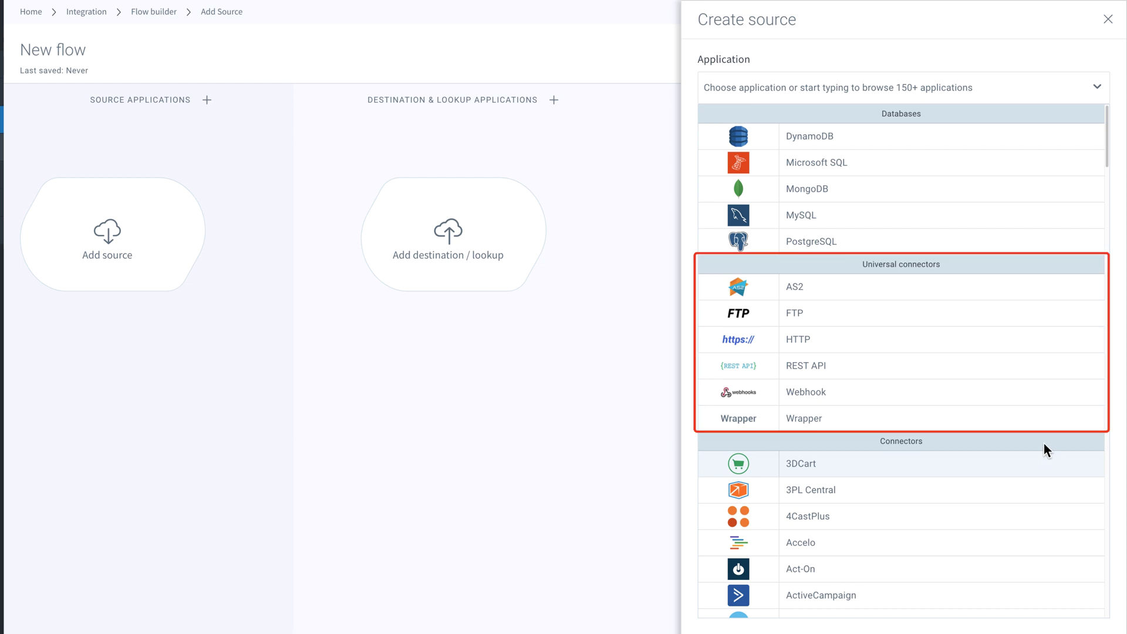
scroll(1044, 444, down, 1)
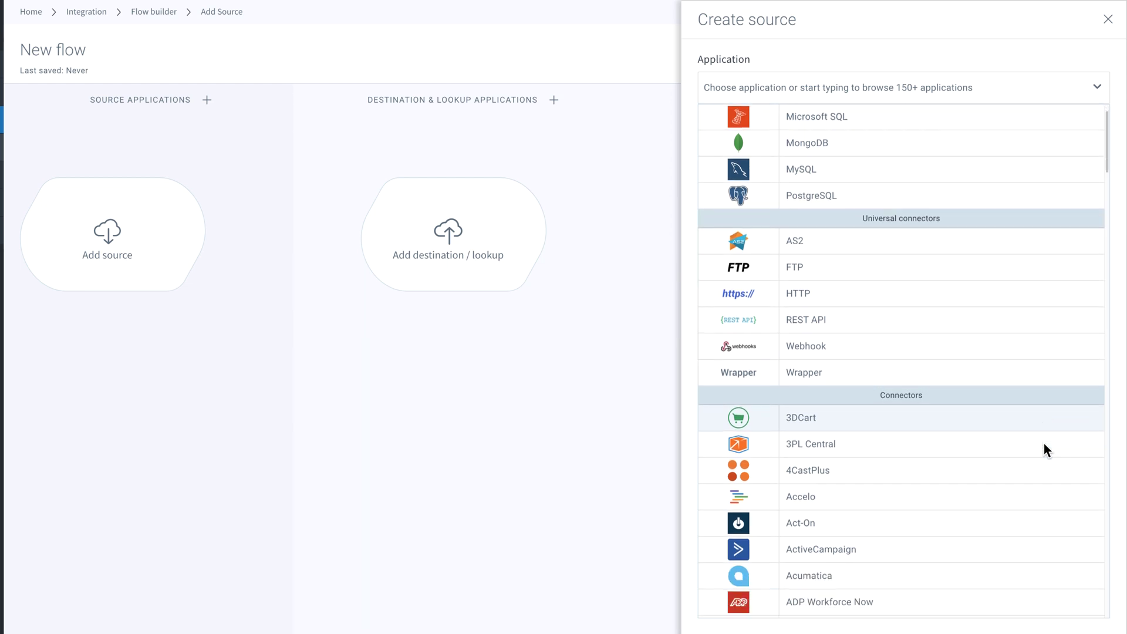
scroll(1043, 444, down, 1)
scroll(1043, 444, down, 3)
scroll(1044, 449, down, 4)
scroll(1044, 450, down, 4)
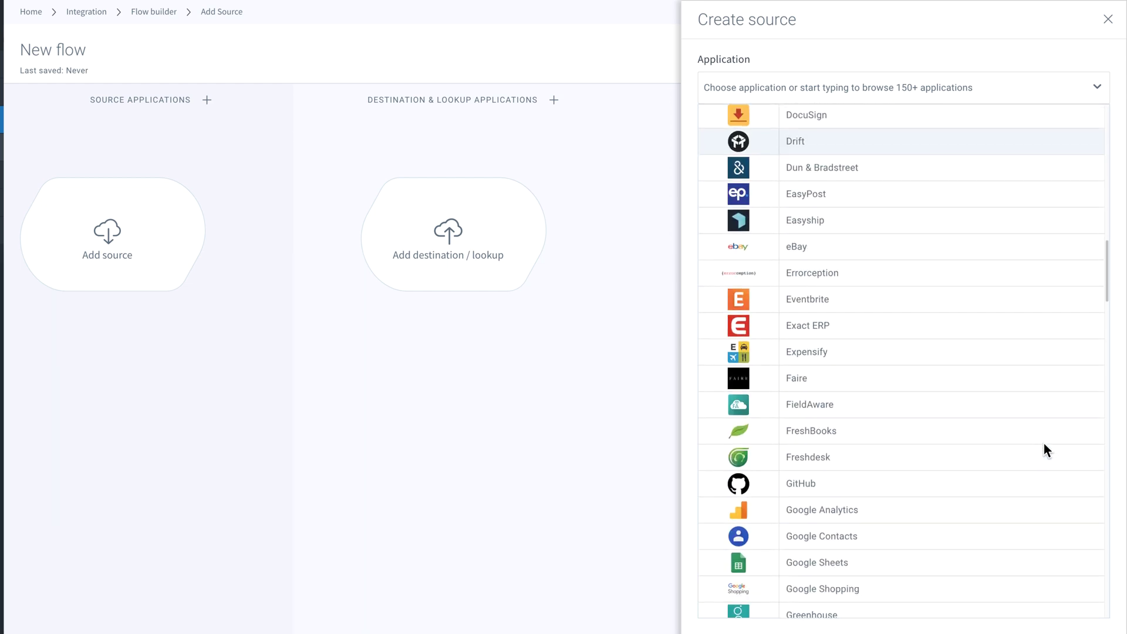
text(Sh)
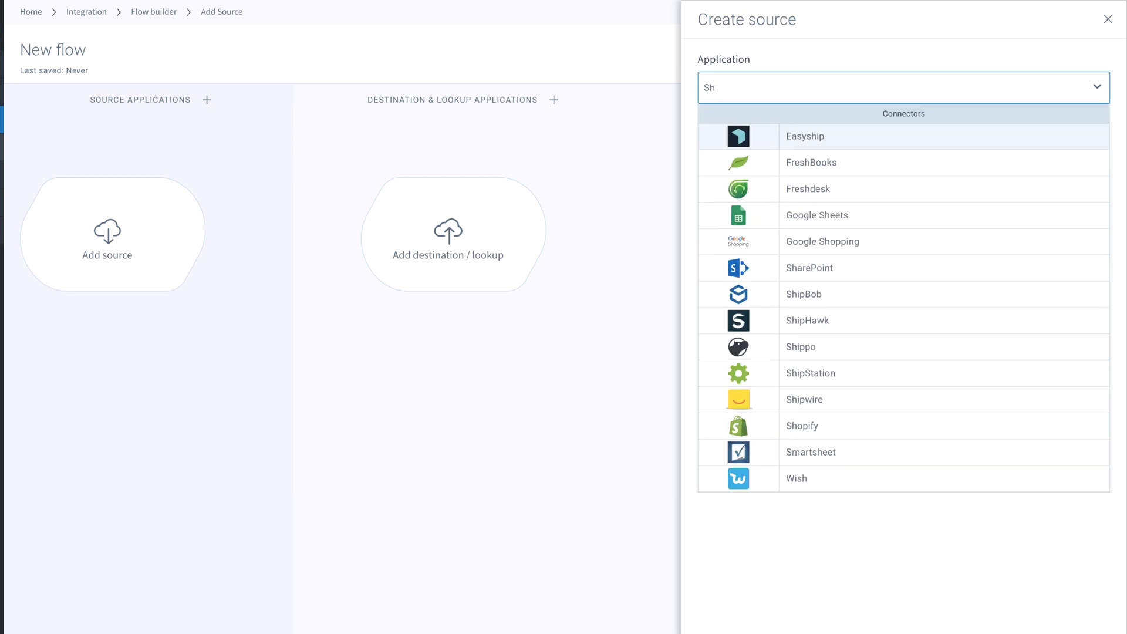
text(o)
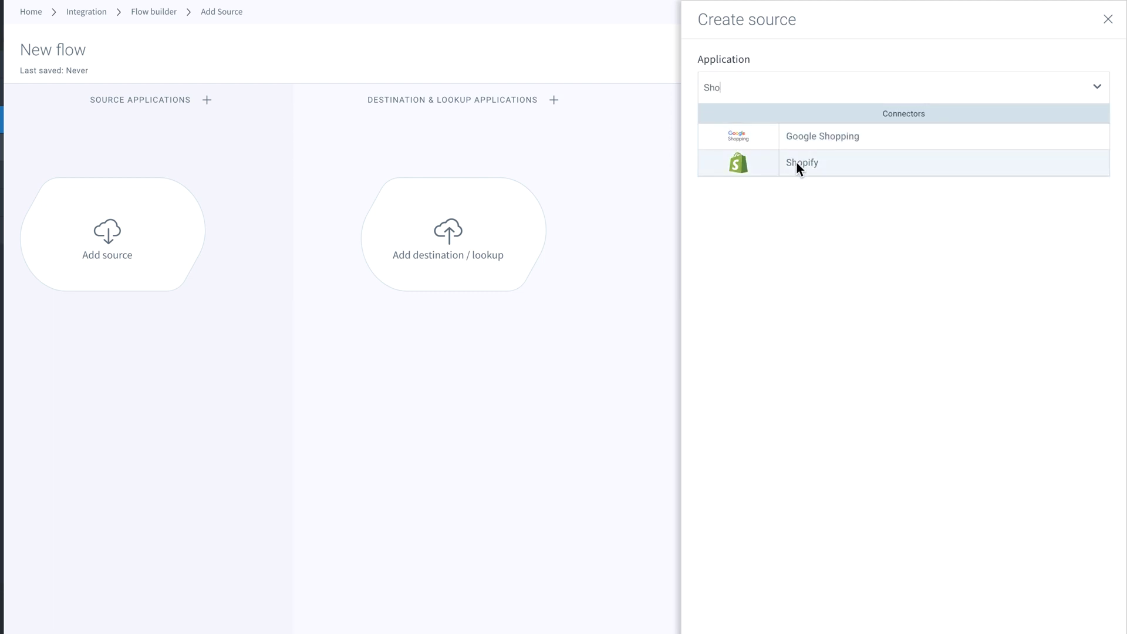
click(797, 162)
- Use the existing Shopify connection and name the export Get Customers
click(797, 175)
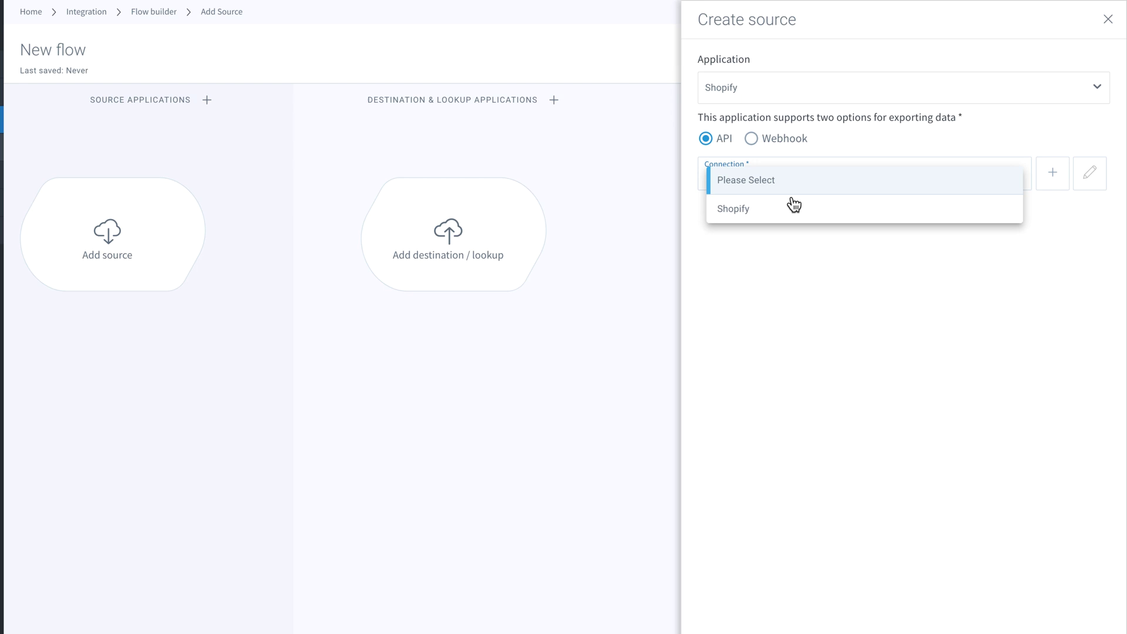
click(793, 217)
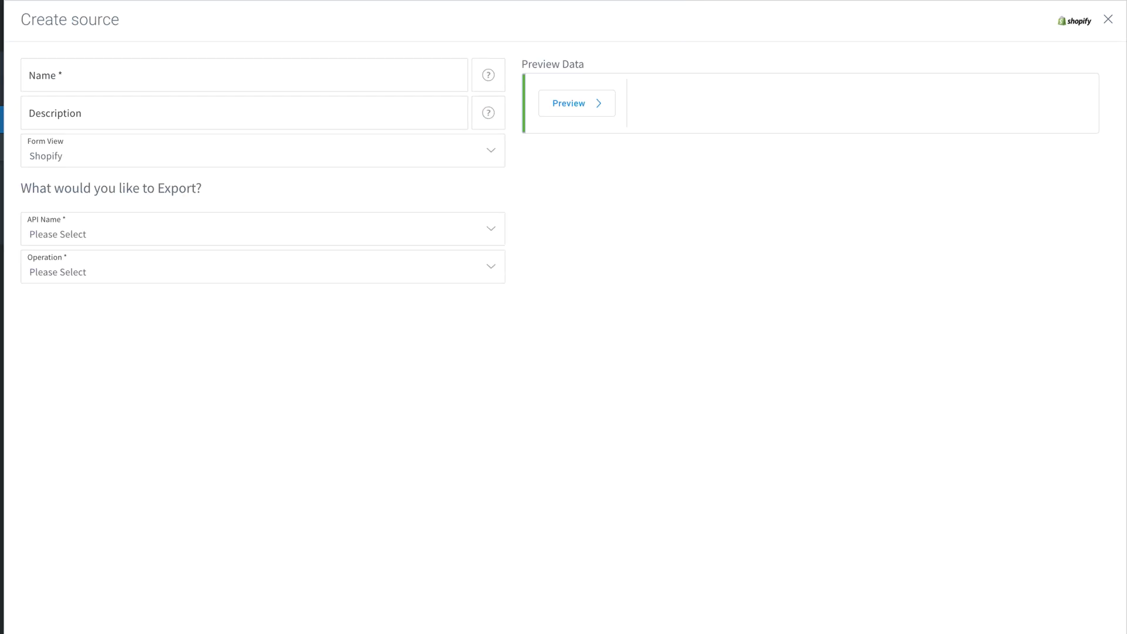
click(216, 79)
text(Get Customers)
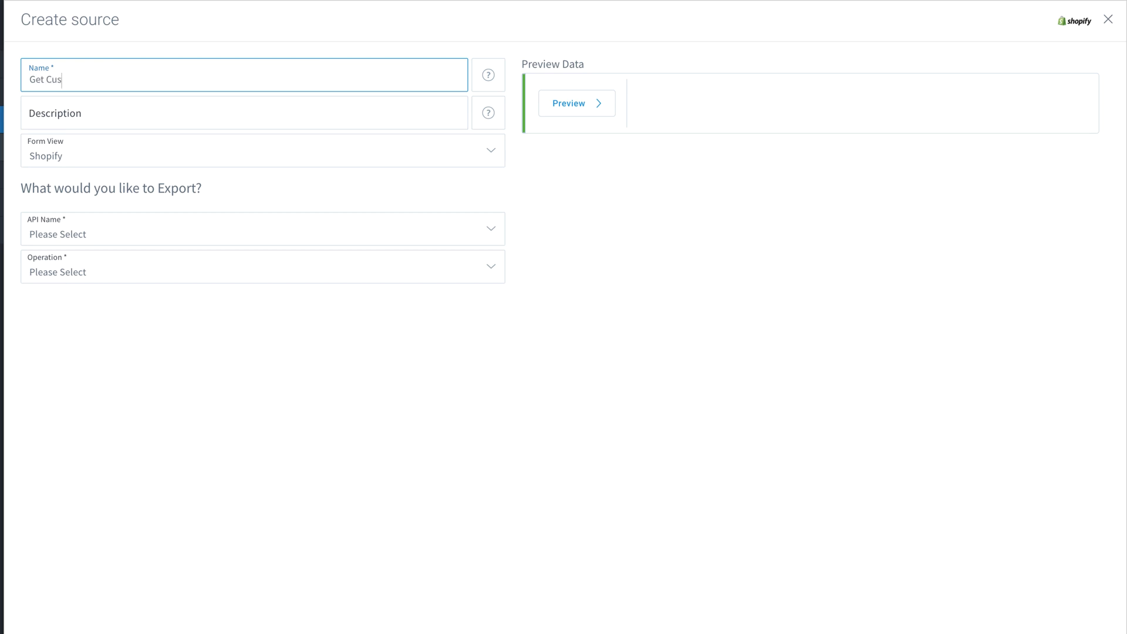
- Set API Customers : Customer with operation 'Retrieves a list of customers' and preview parsed output
click(132, 234)
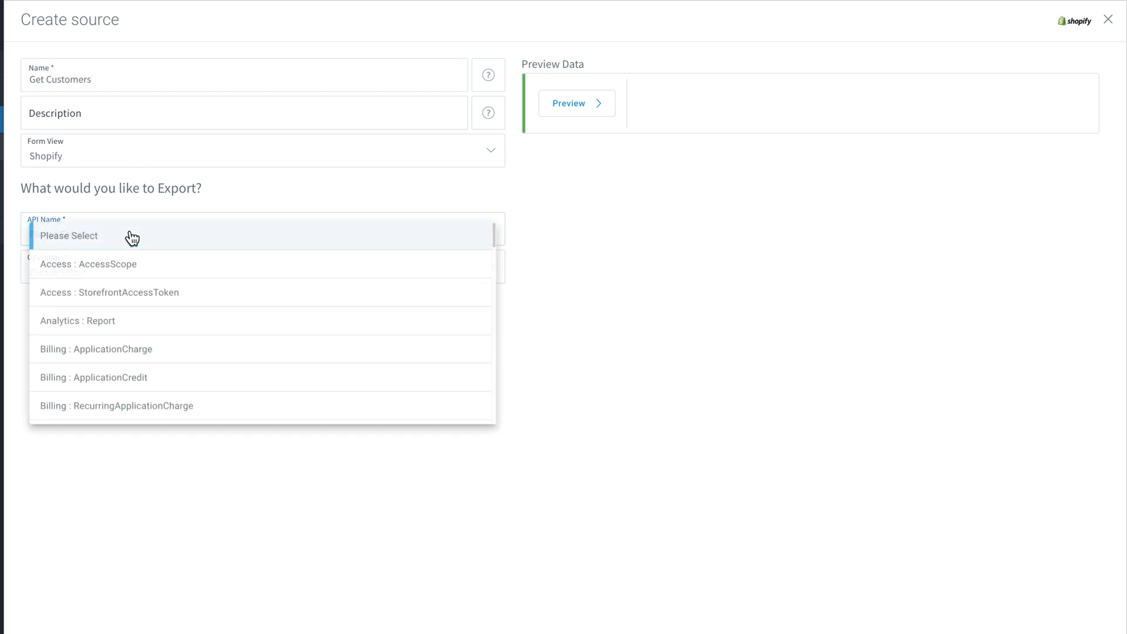
scroll(131, 236, down, 3)
scroll(131, 238, down, 1)
click(141, 287)
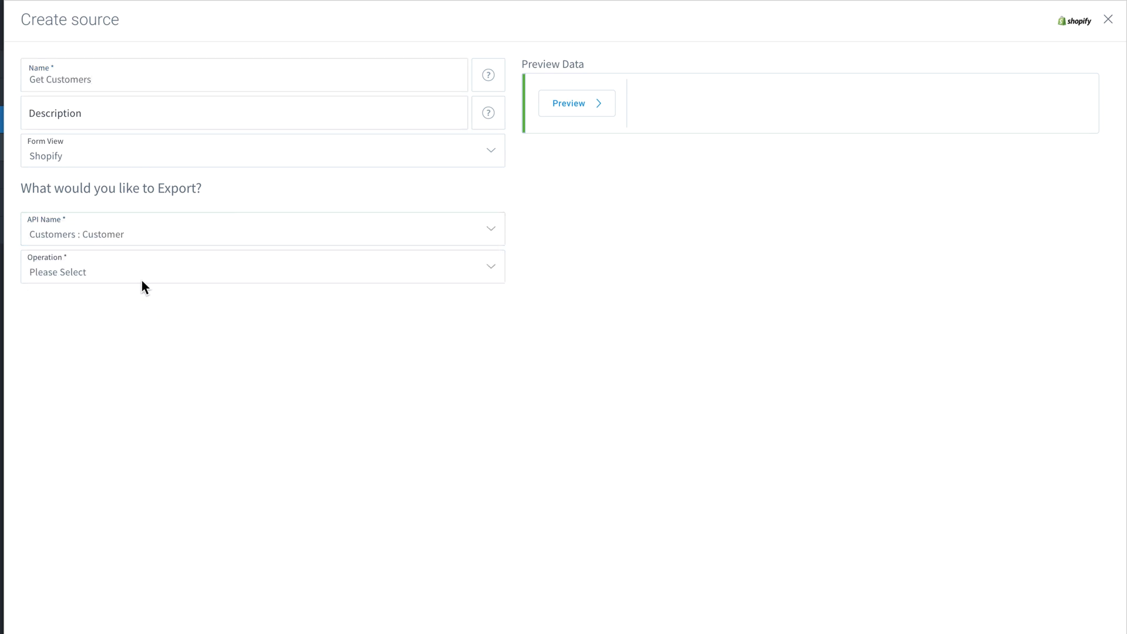
click(140, 280)
click(136, 301)
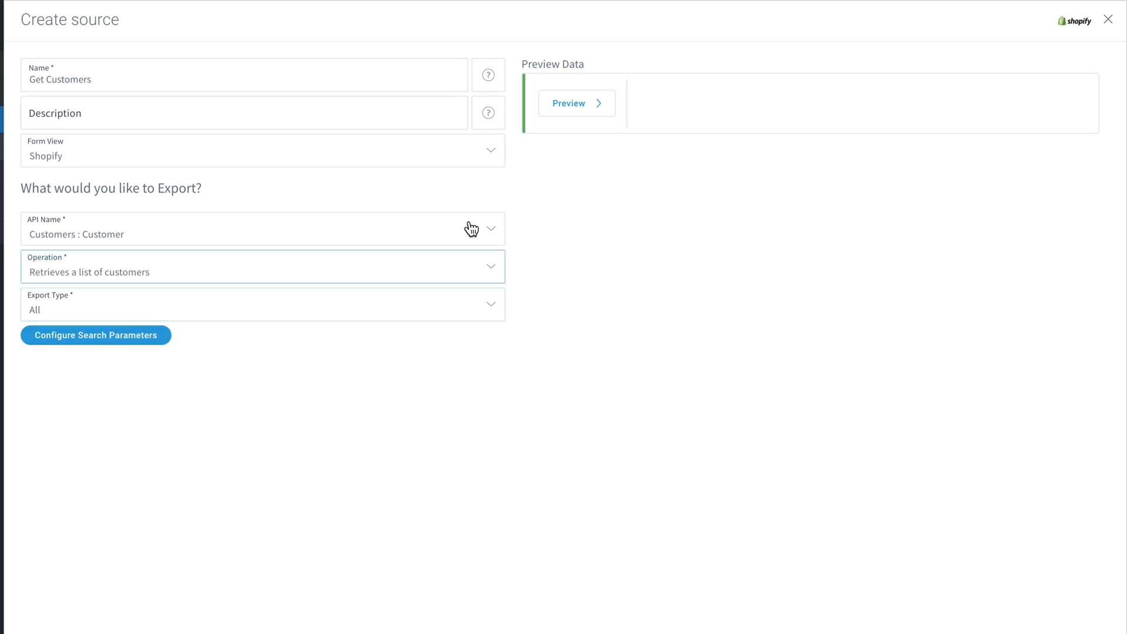
click(573, 112)
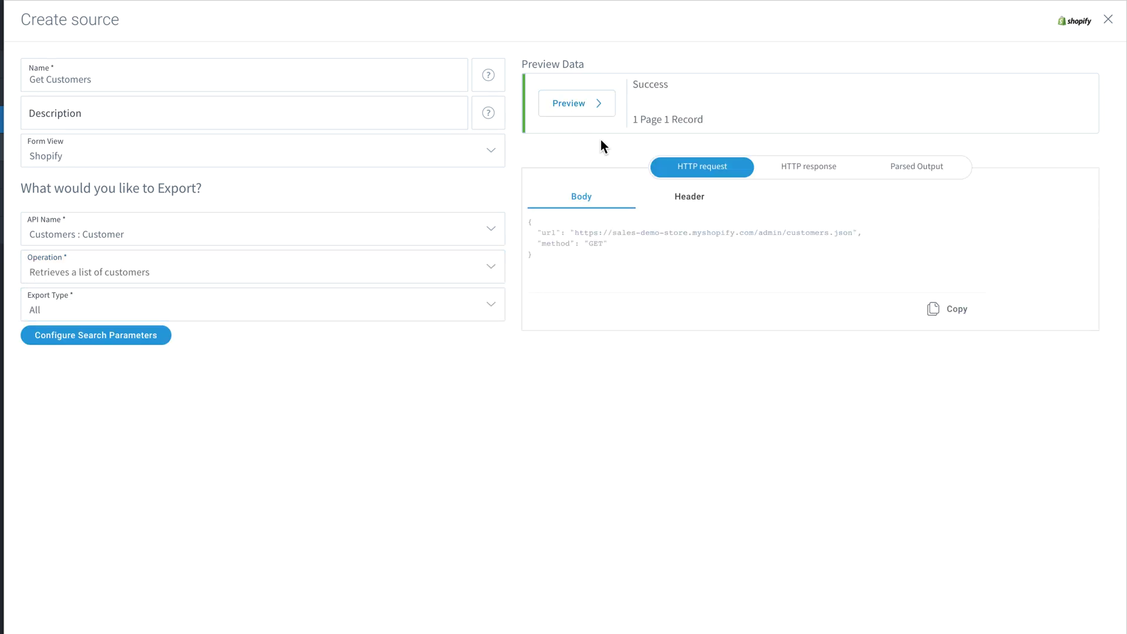
click(887, 170)
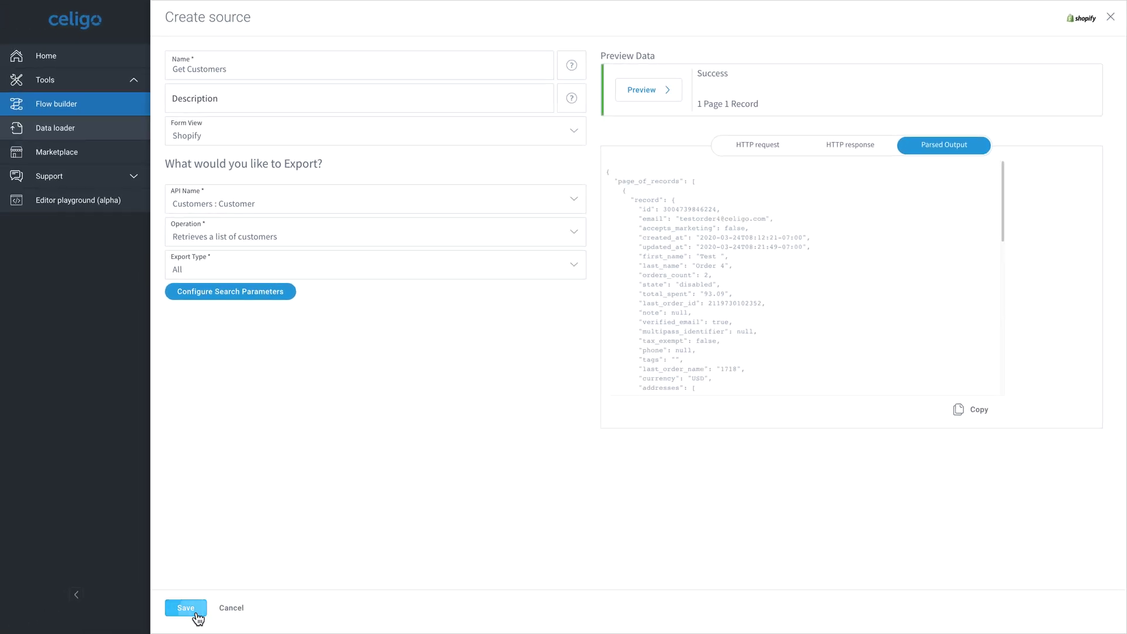
- Save the export and add NetSuite as destination using its existing connection
click(195, 614)
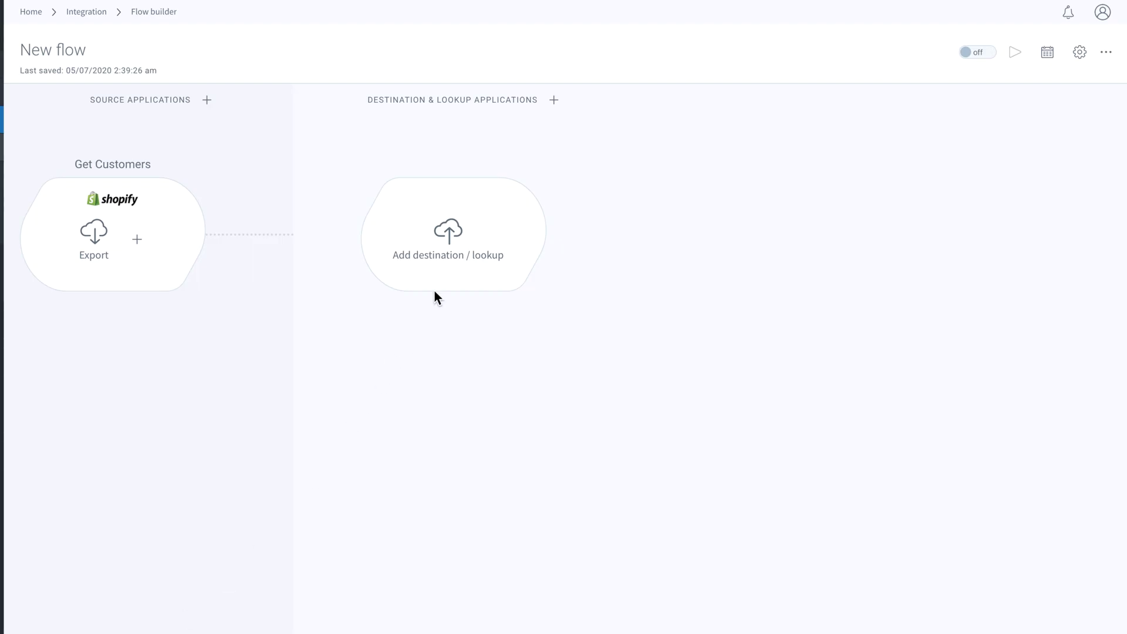
click(448, 251)
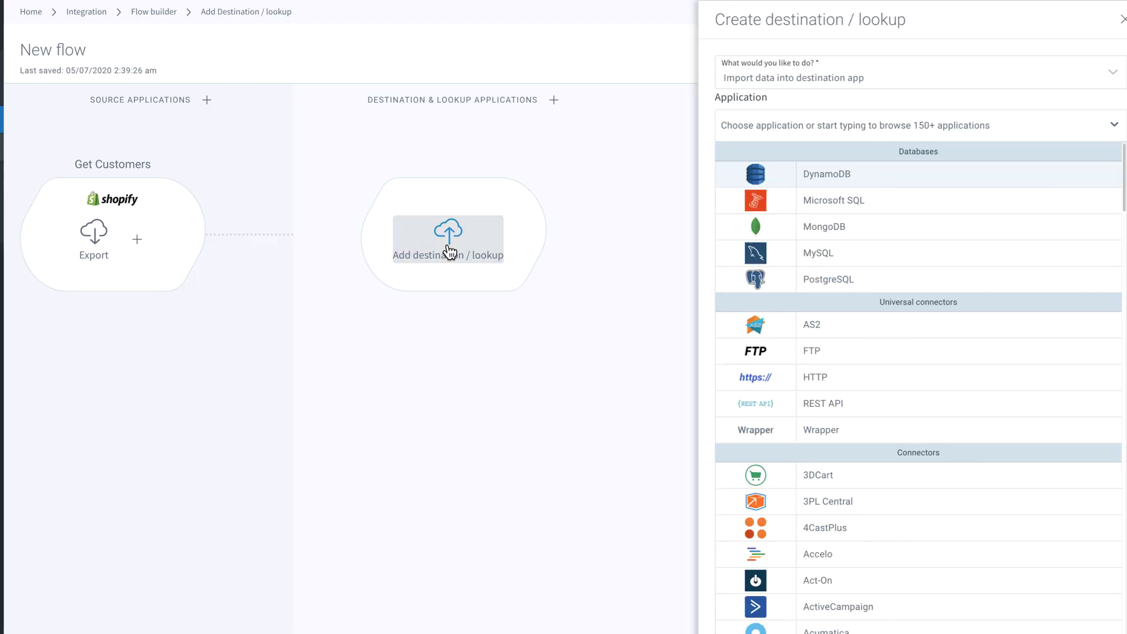
text(Ne)
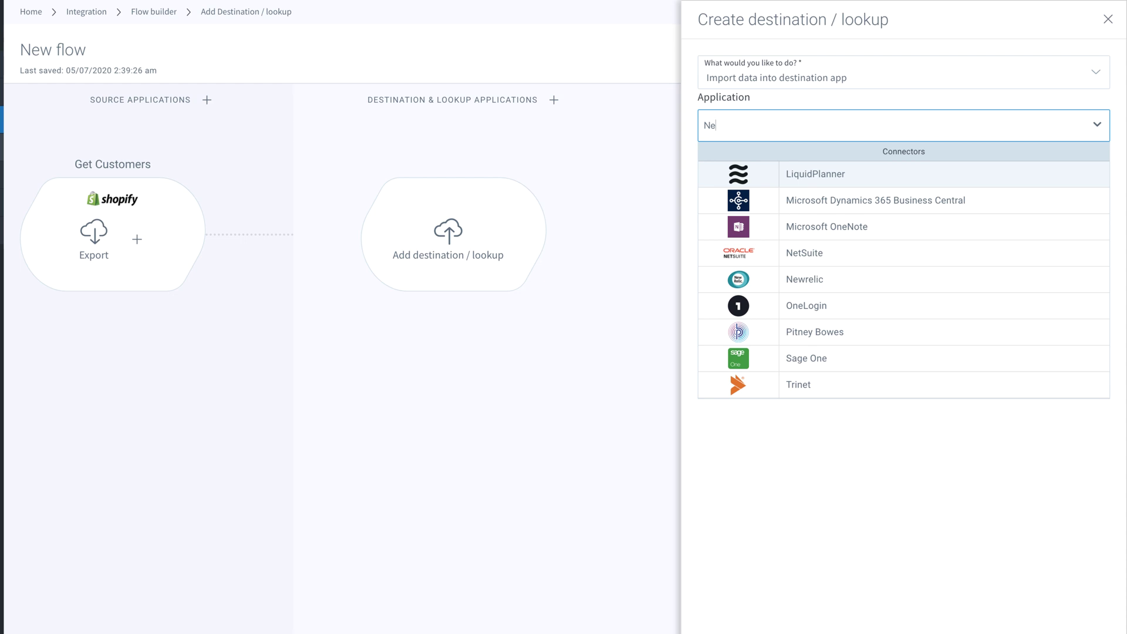
click(793, 253)
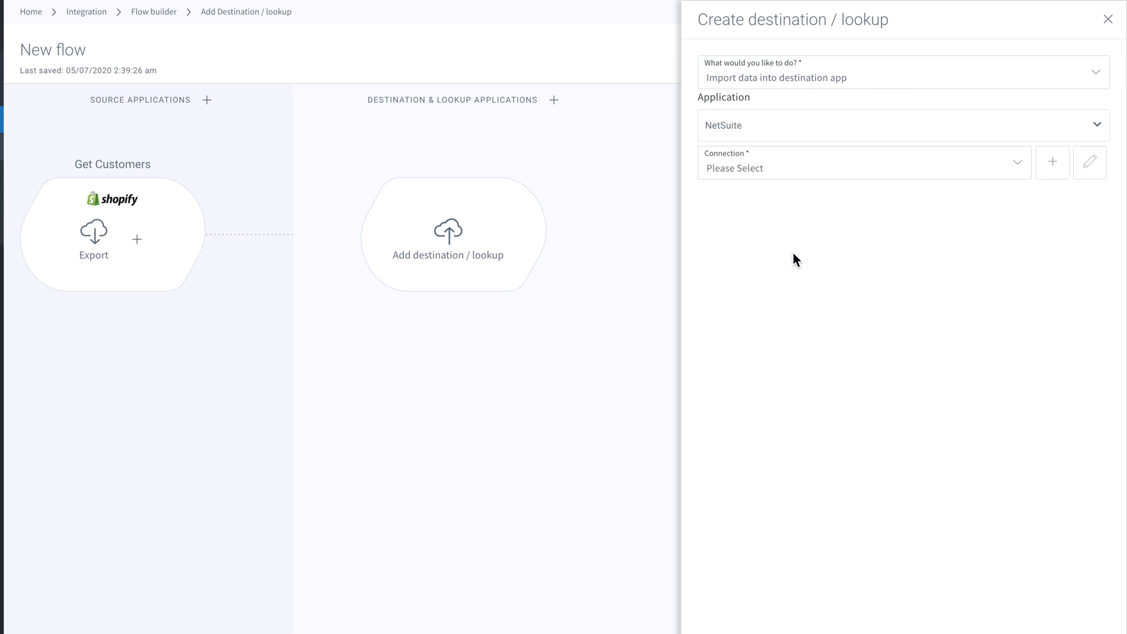
click(804, 177)
click(782, 203)
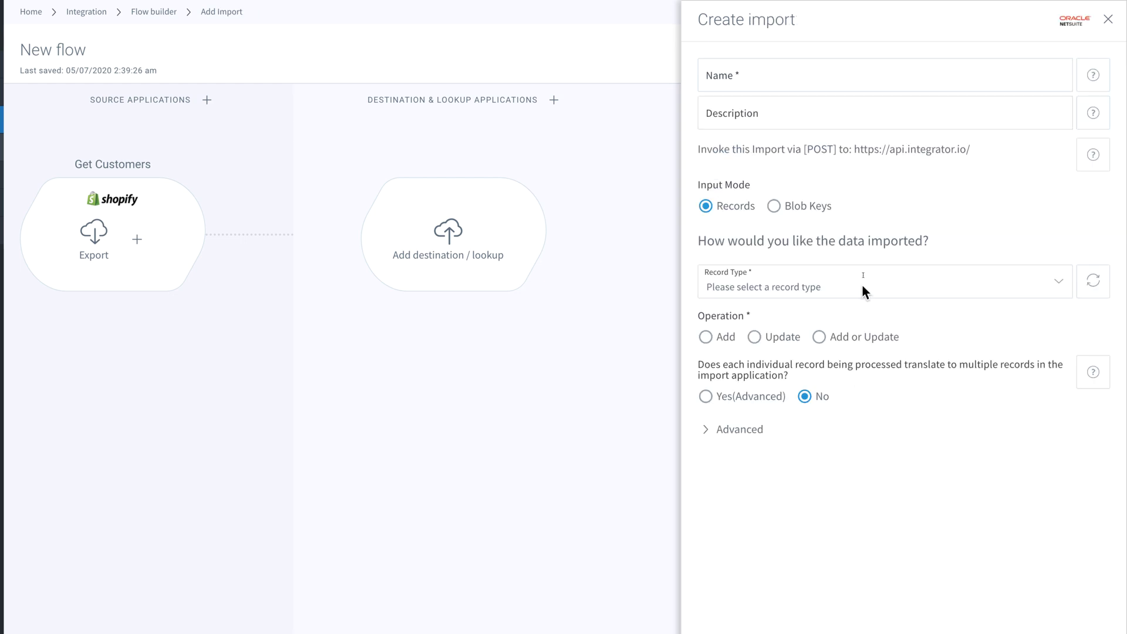
- Name the import Create Customers, with record type Customer and operation Add
click(796, 82)
text(Creat)
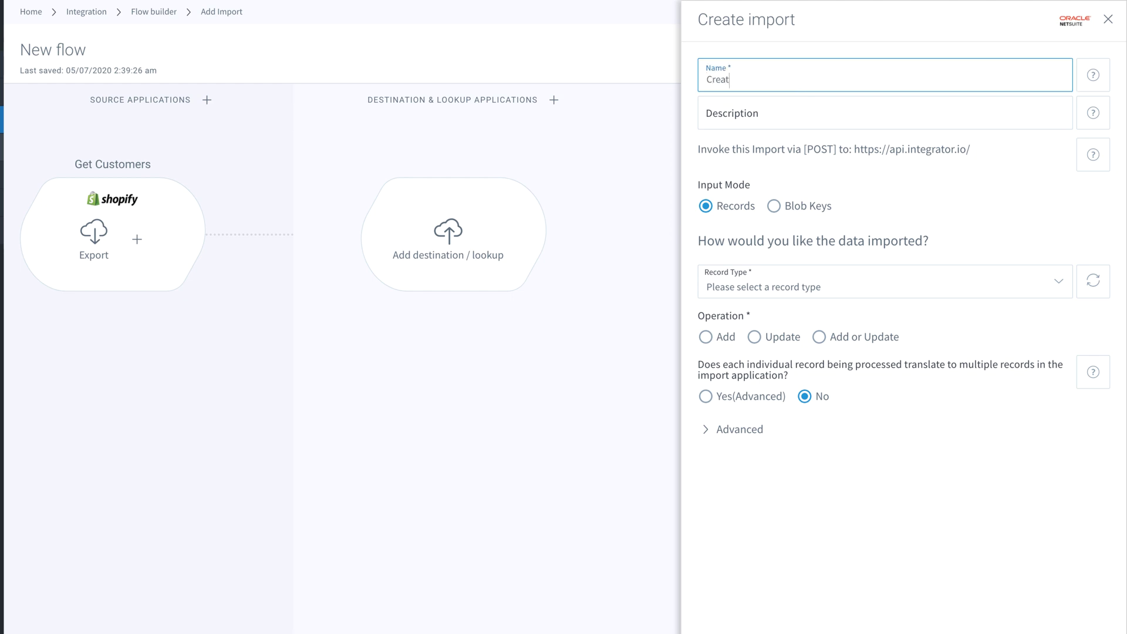
text(e Customers)
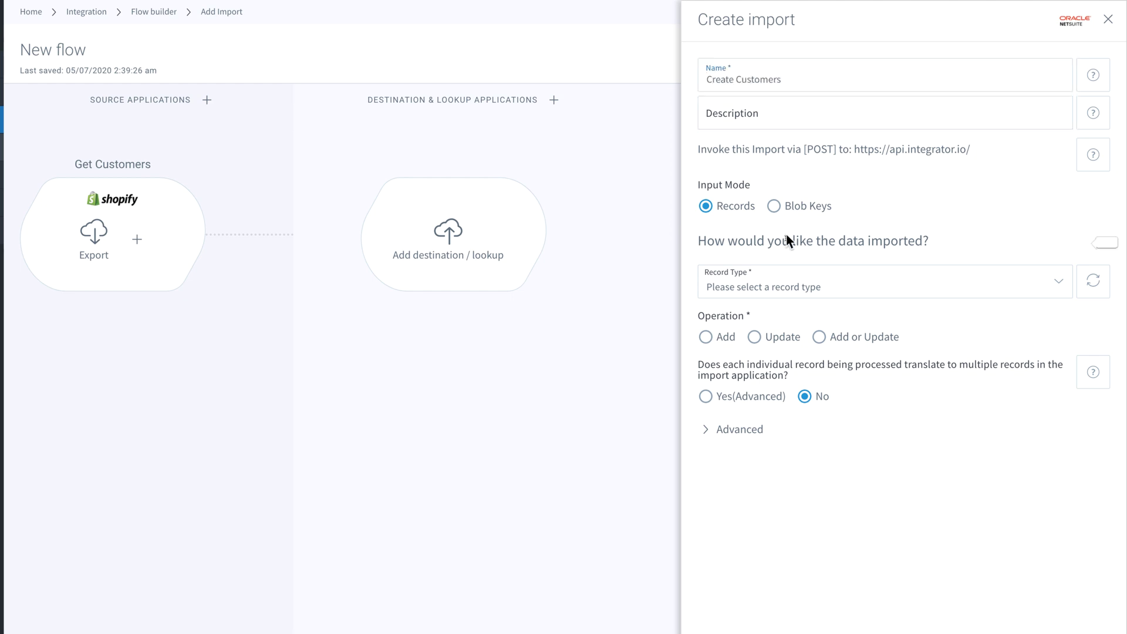
click(784, 284)
scroll(783, 283, down, 5)
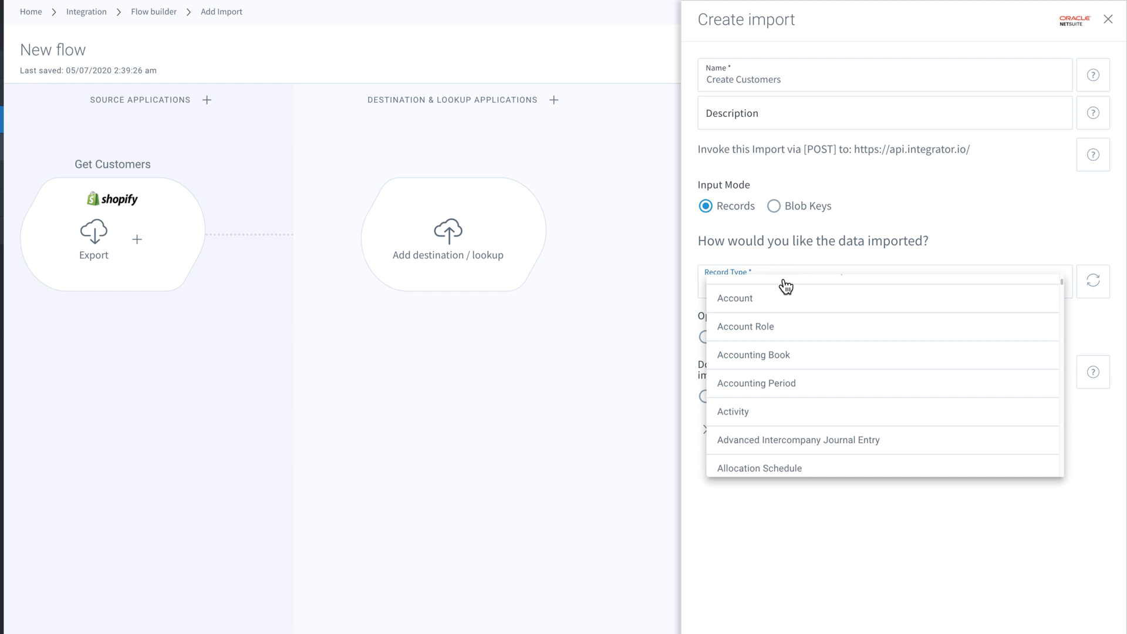
scroll(784, 284, down, 5)
scroll(784, 284, down, 5)
scroll(786, 287, down, 2)
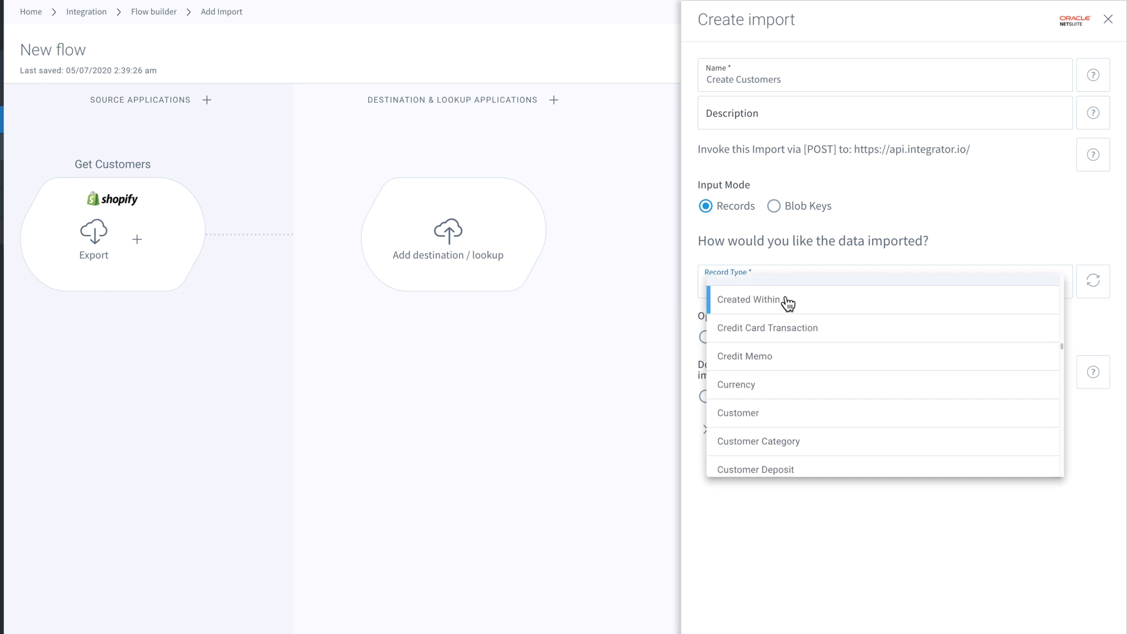
click(784, 415)
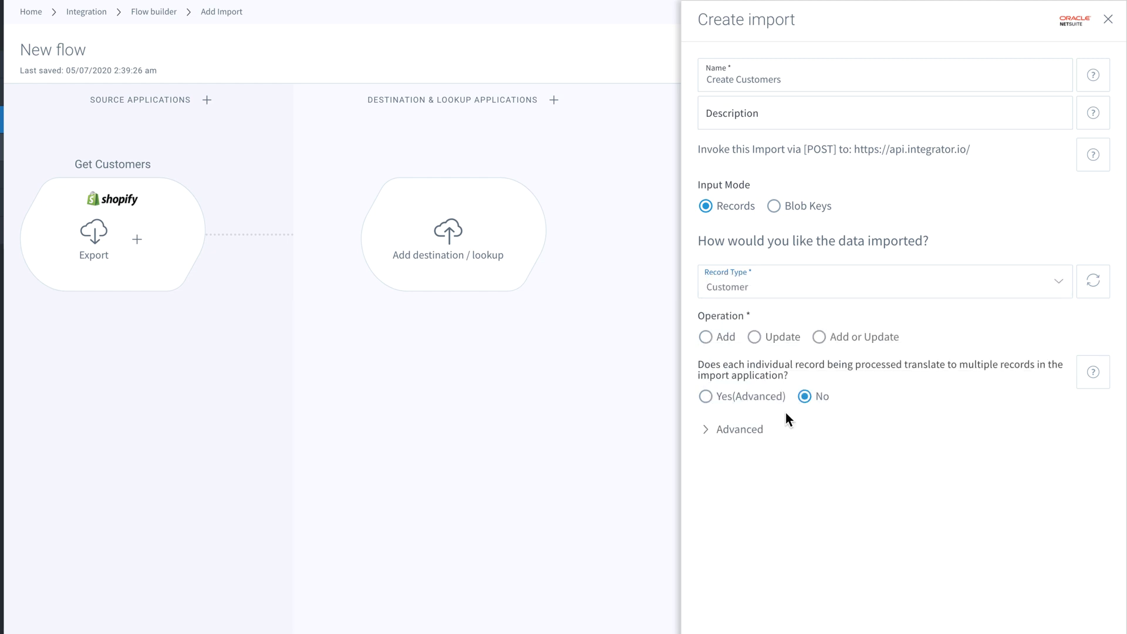
click(706, 338)
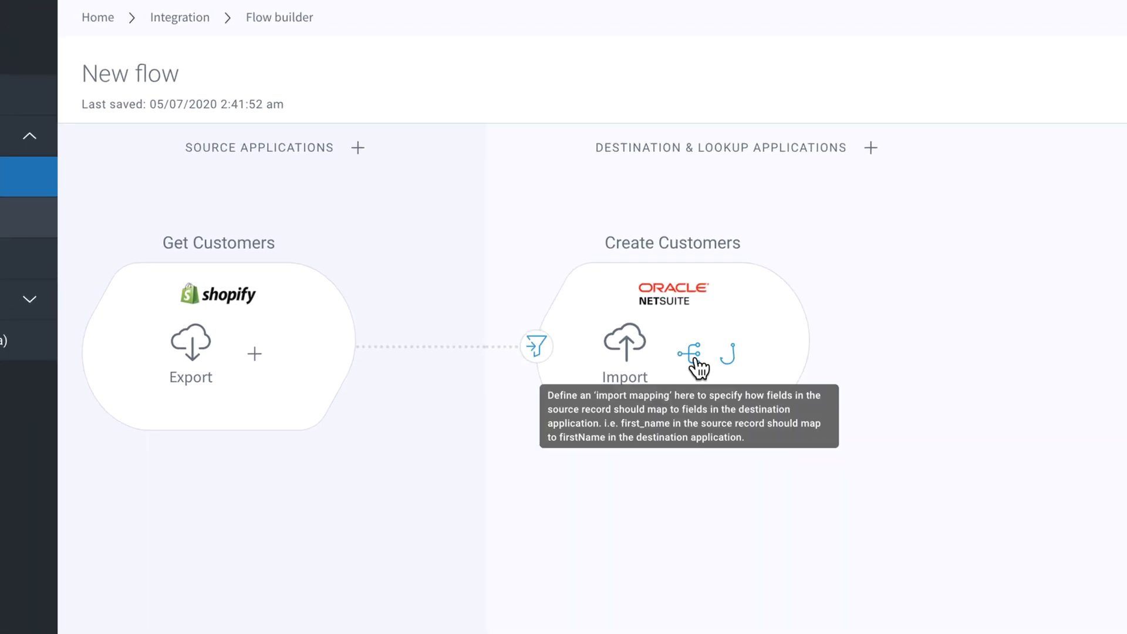
- Map Shopify's default_address.address1 to NetSuite's lastname field in the import mapping
click(693, 359)
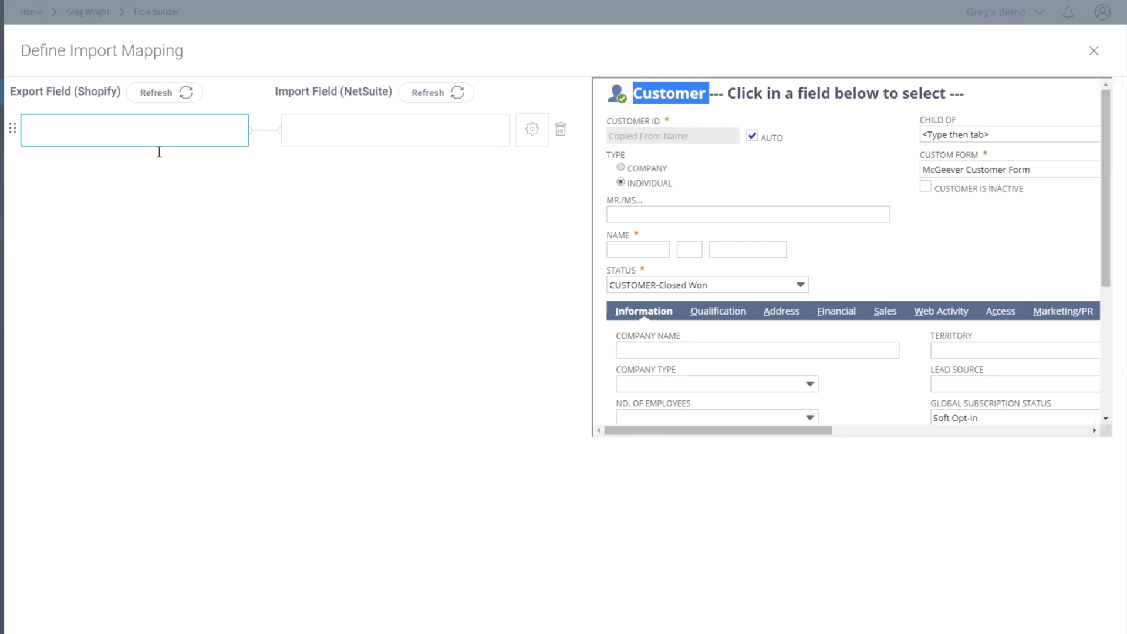
click(147, 140)
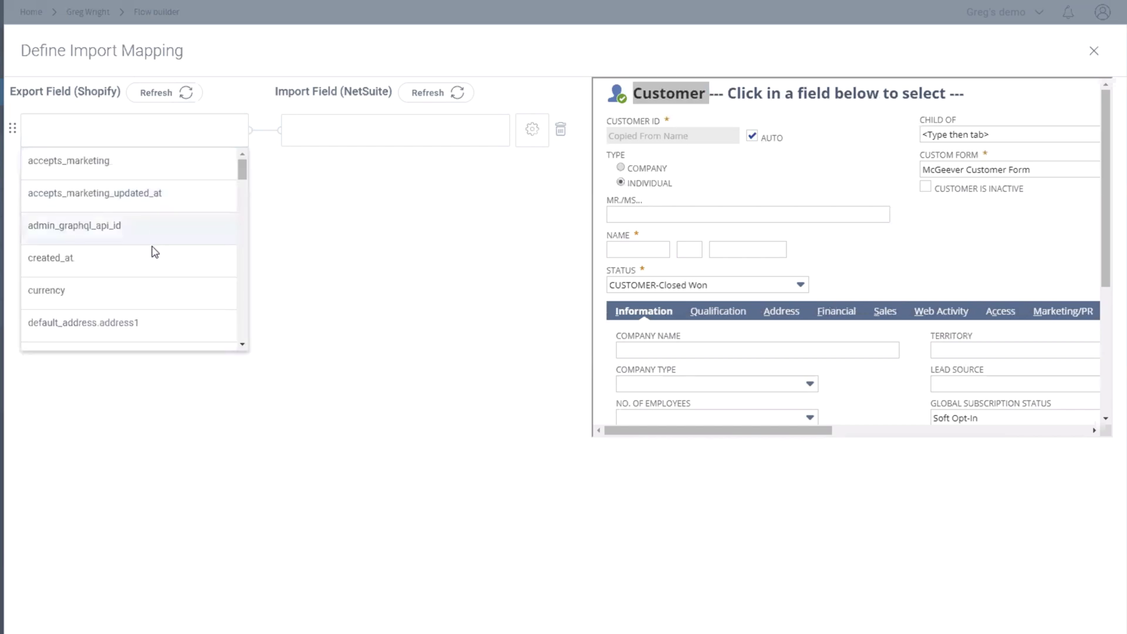
click(141, 319)
click(425, 139)
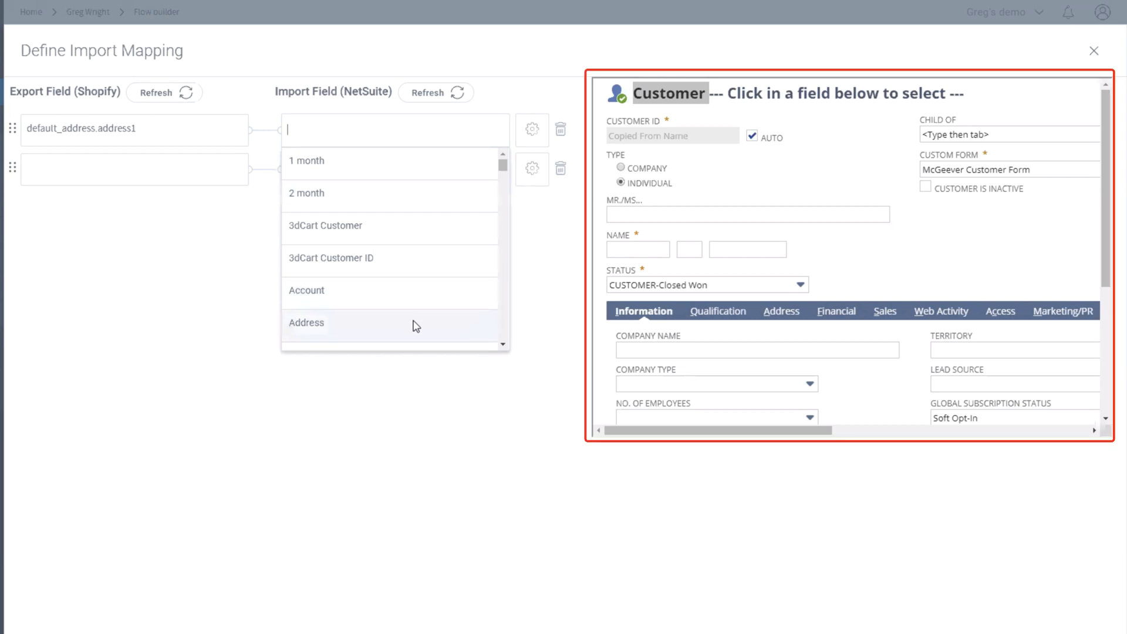
click(727, 216)
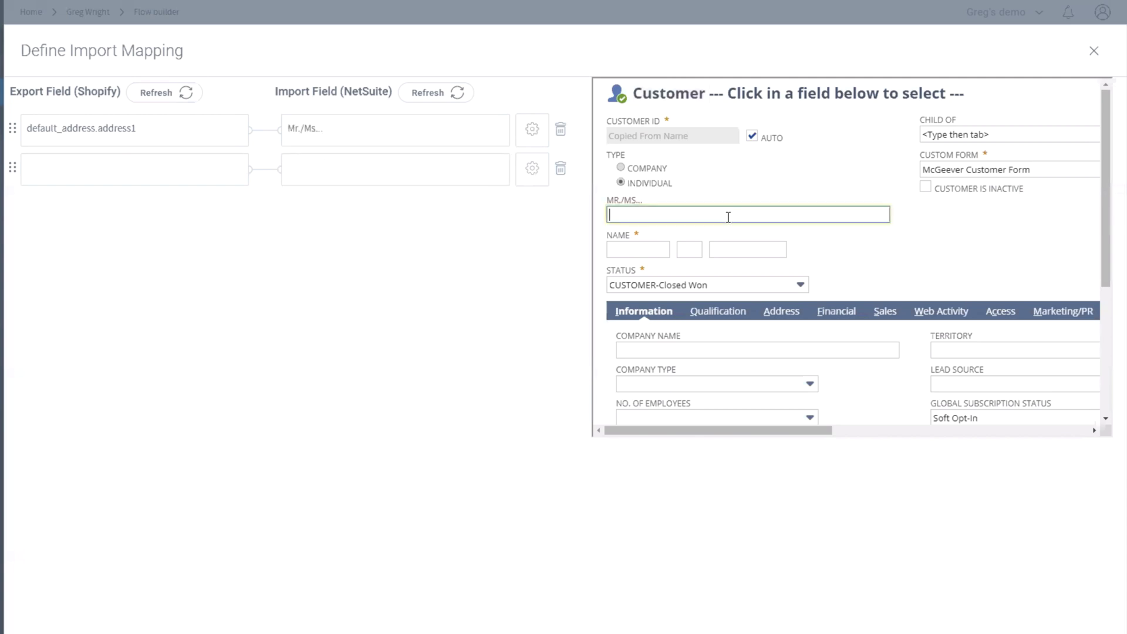
click(757, 246)
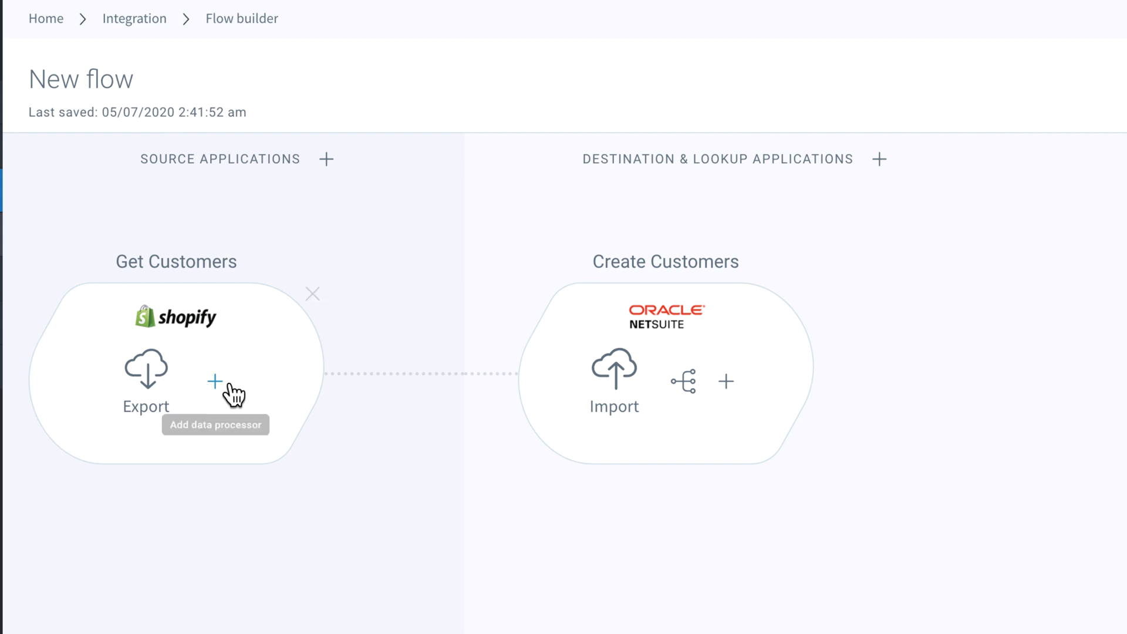
- Reveal the data processing options on the Get Customers export
click(220, 384)
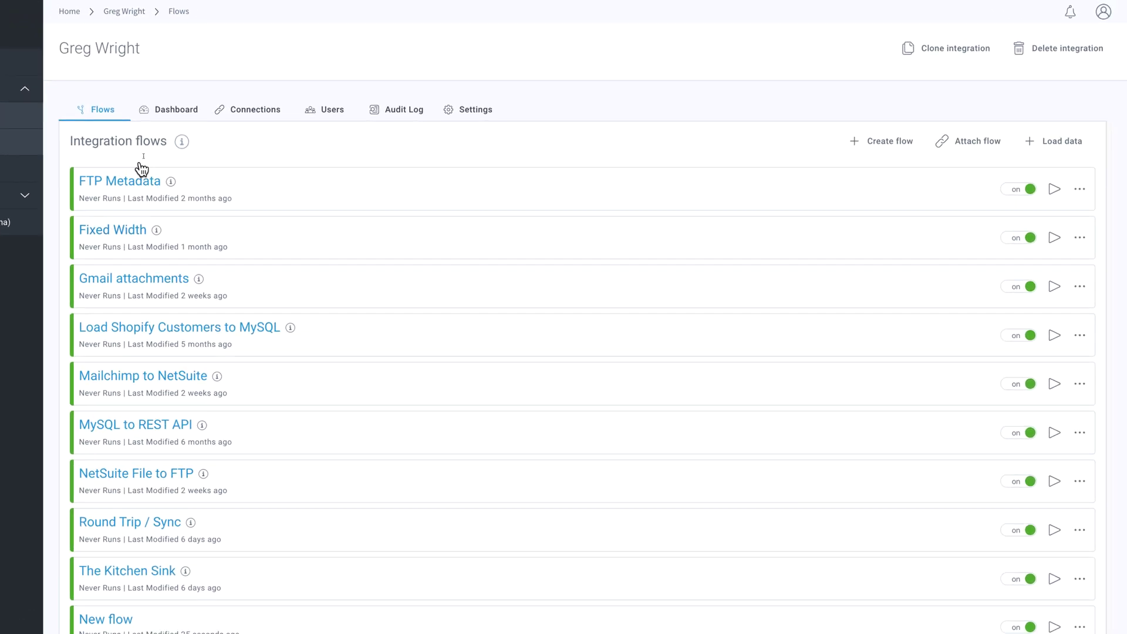
- View the integration's job Dashboard, then its Users with access levels and statuses
click(135, 120)
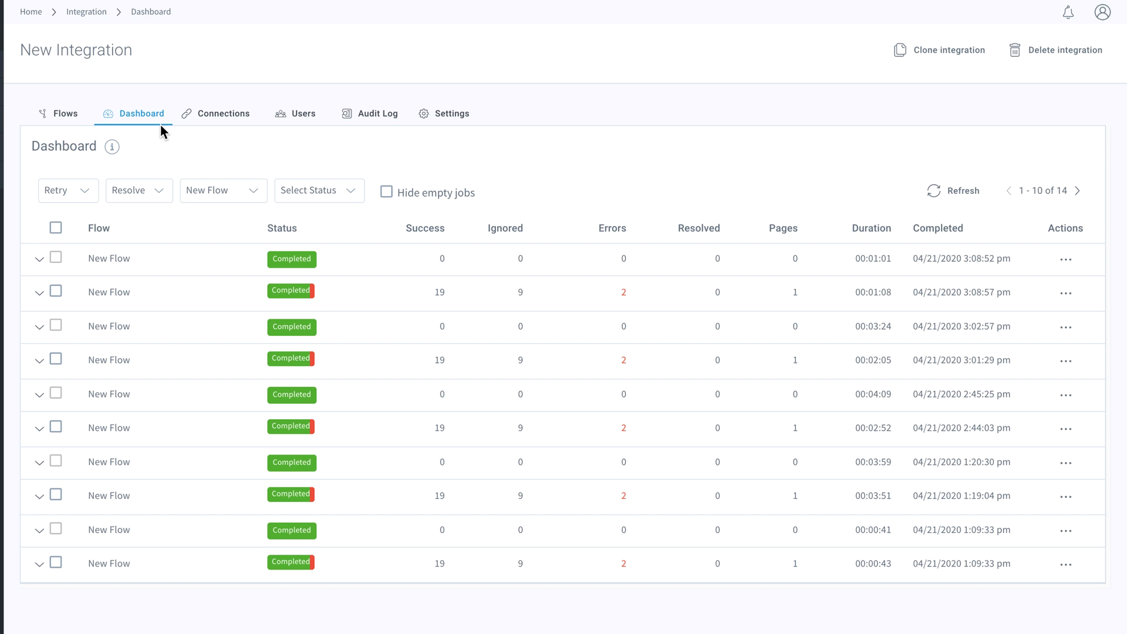
click(298, 123)
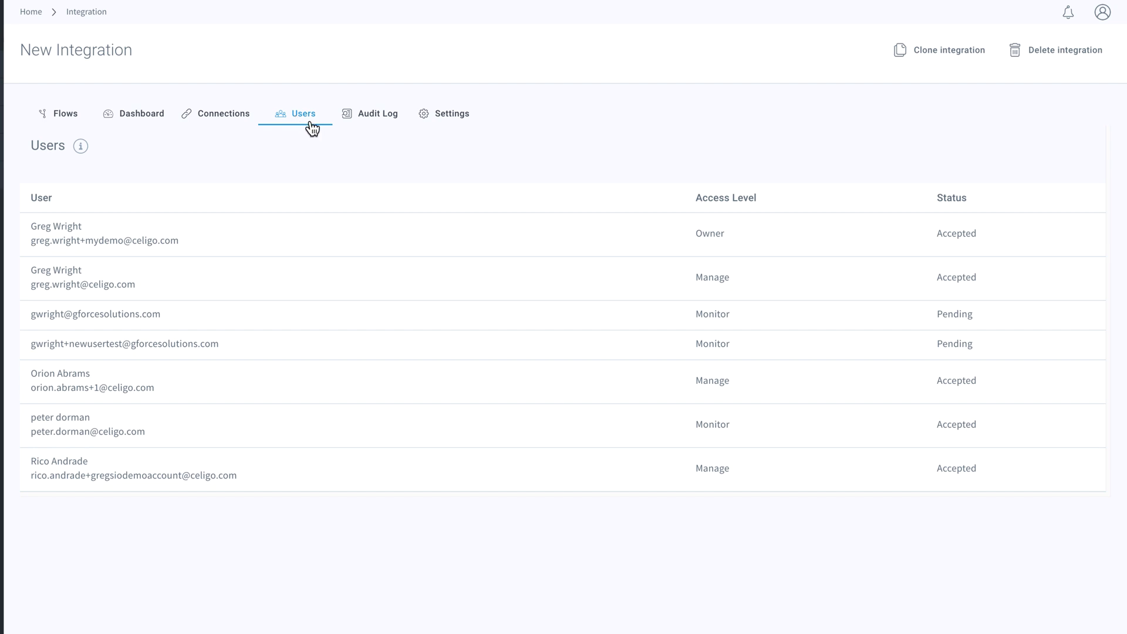
- Show the Audit Log listing recent connection, flow and Create Customers changes
click(365, 122)
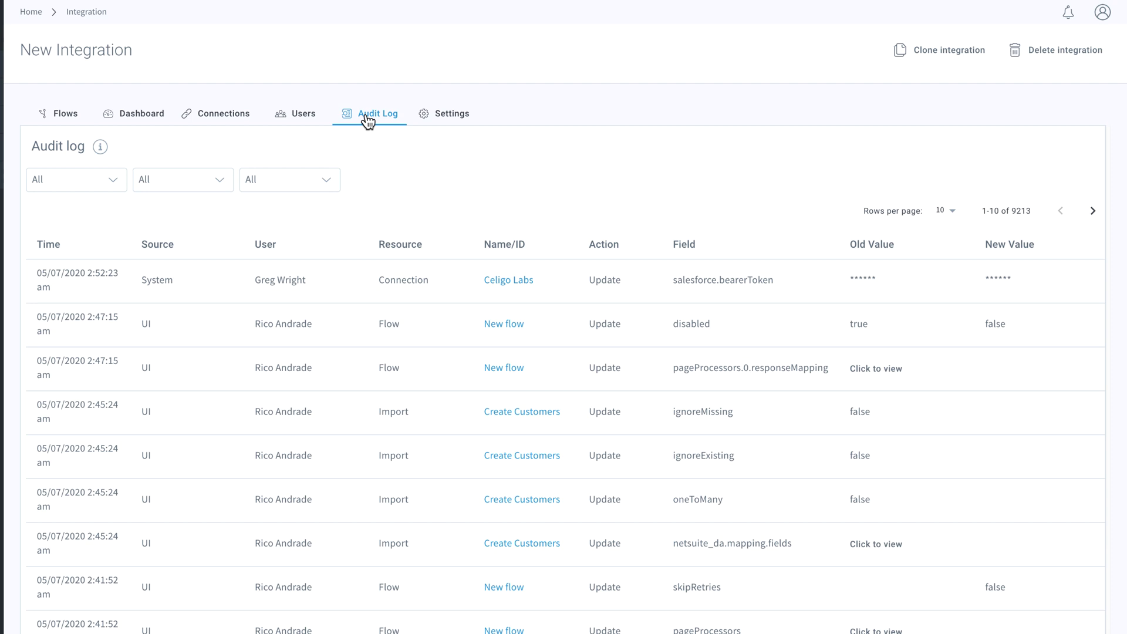
- In Settings > Notifications, tick The Kitchen Sink under 'Notify me on job error'
click(443, 124)
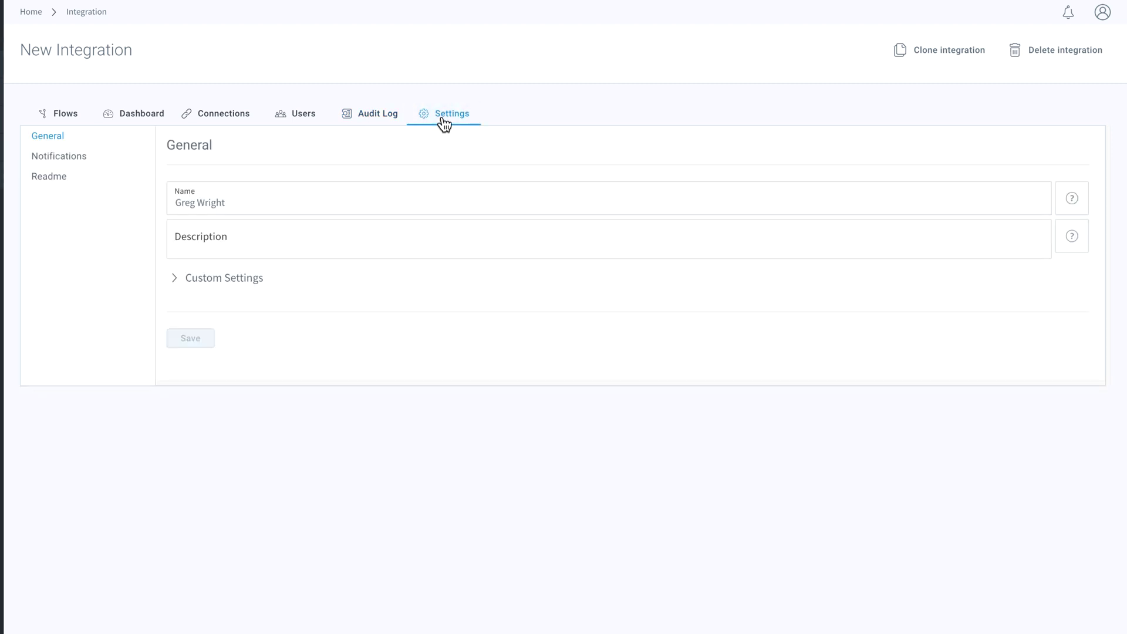
click(82, 164)
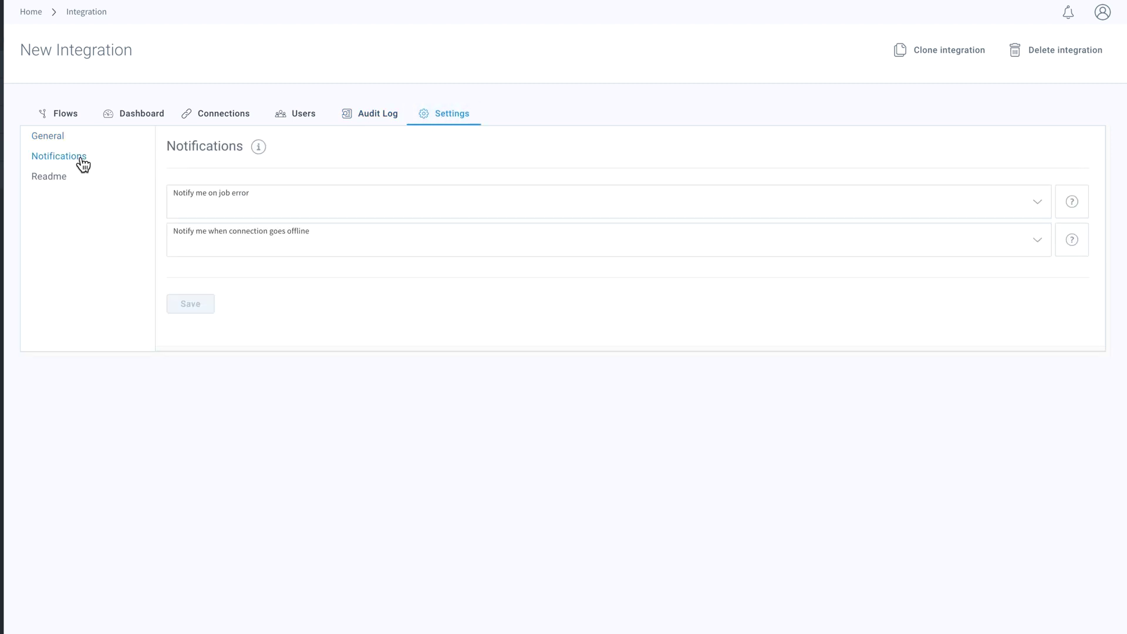
click(221, 207)
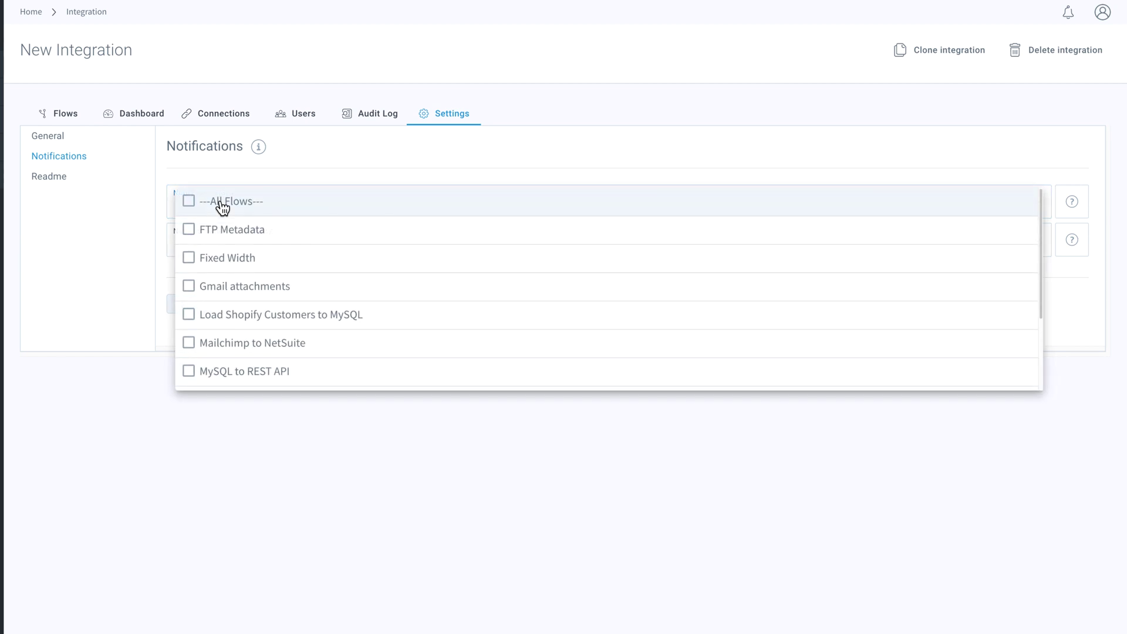
scroll(221, 206, down, 3)
click(189, 375)
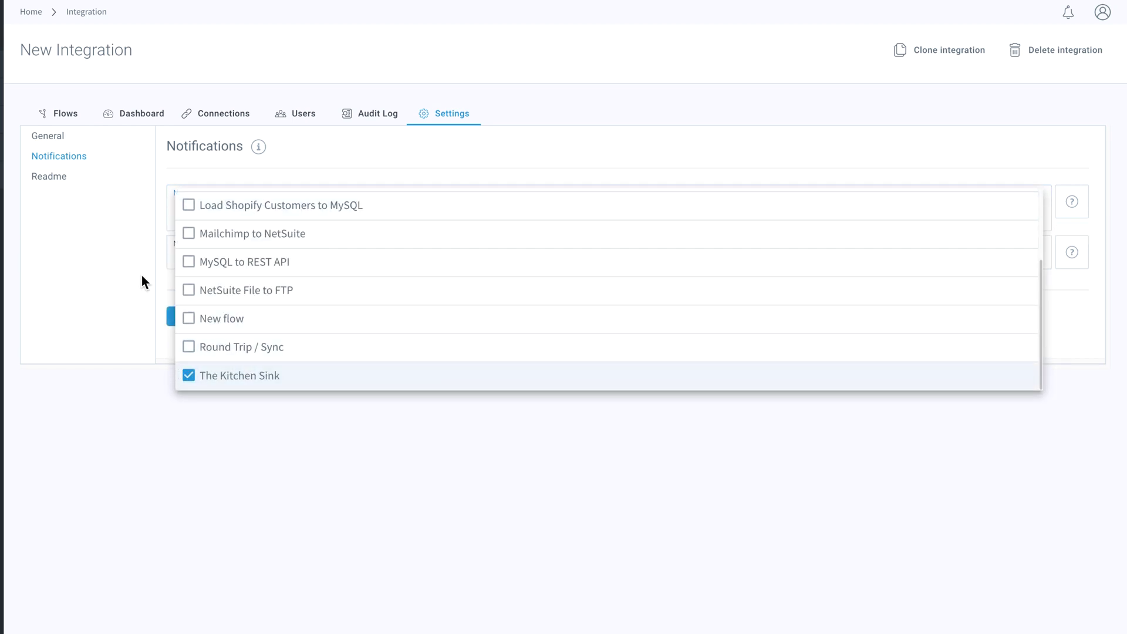